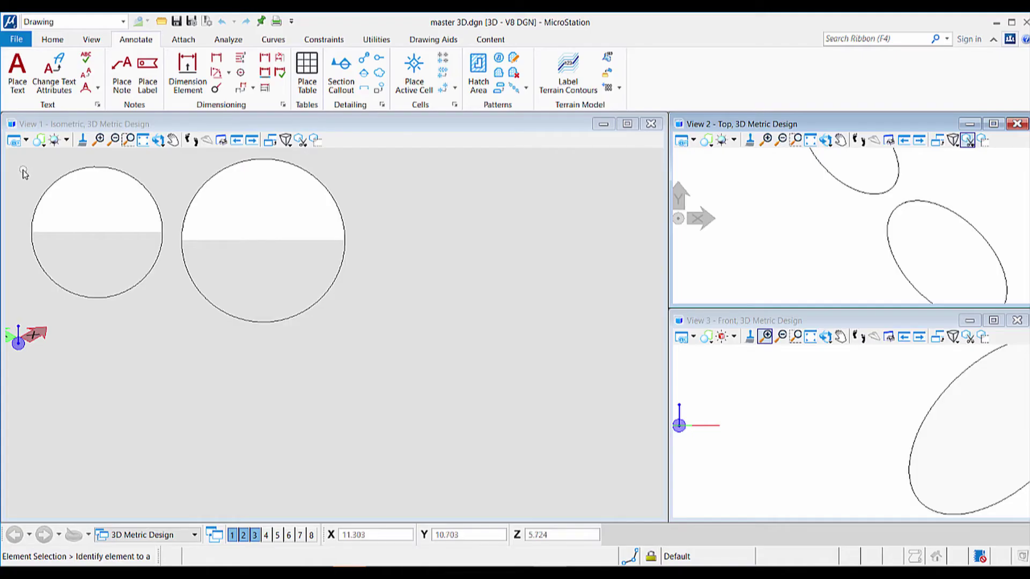
# Re-check Edit Text in the Annotate Text group and expand its extra text tools list
pyautogui.click(15, 139)
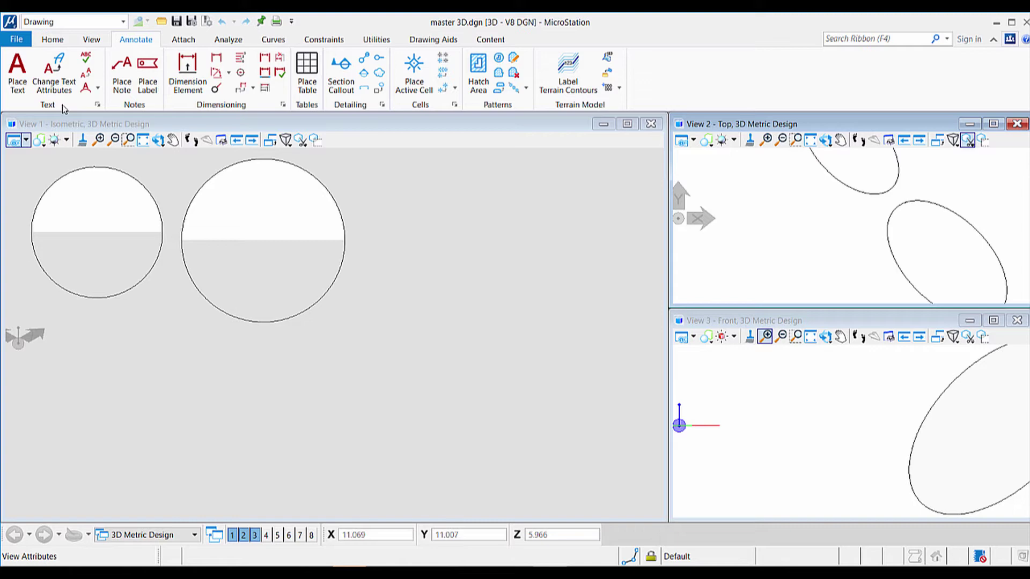
pyautogui.click(98, 138)
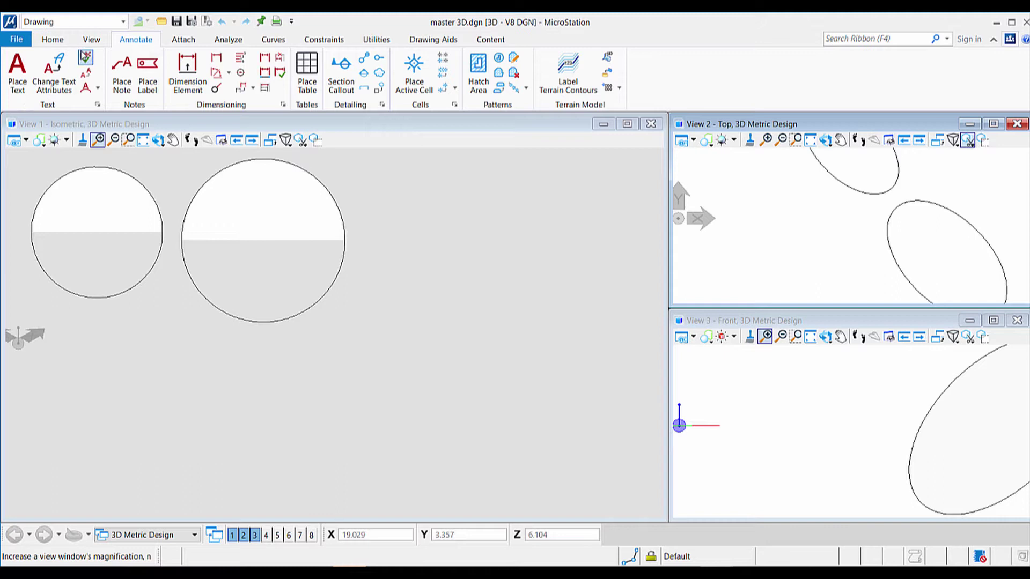
pyautogui.rightClick(24, 109)
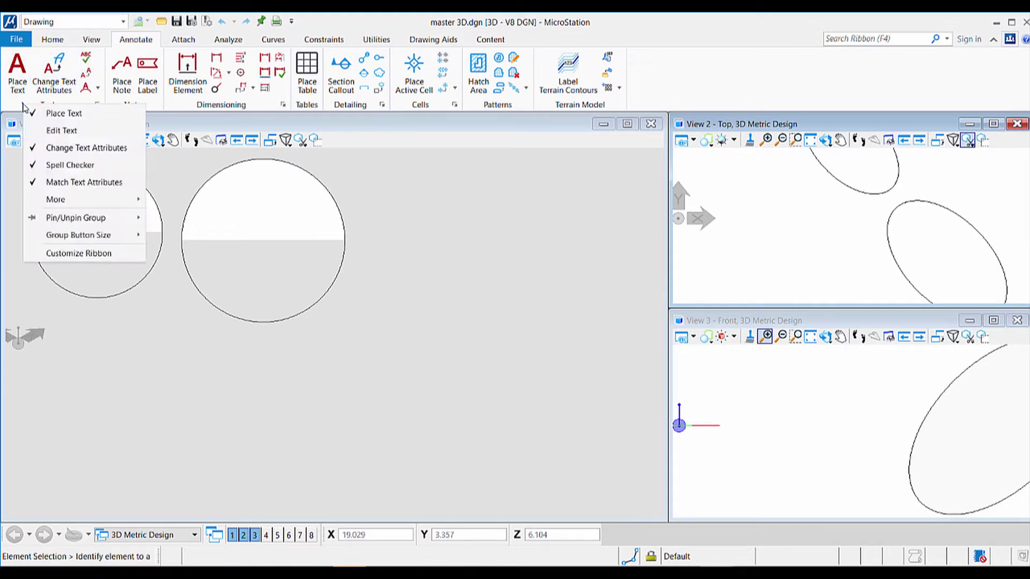
pyautogui.click(33, 133)
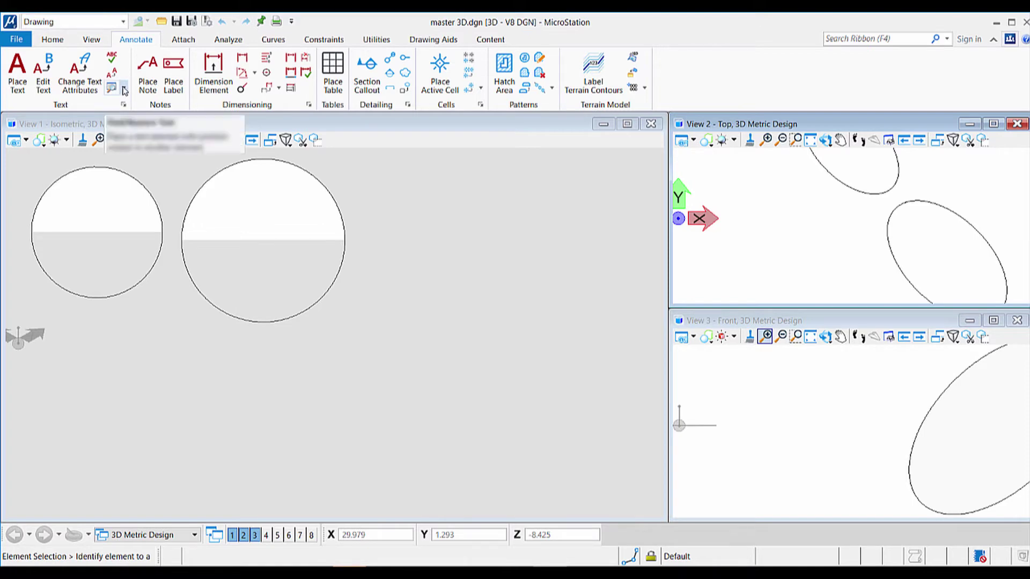
pyautogui.click(126, 91)
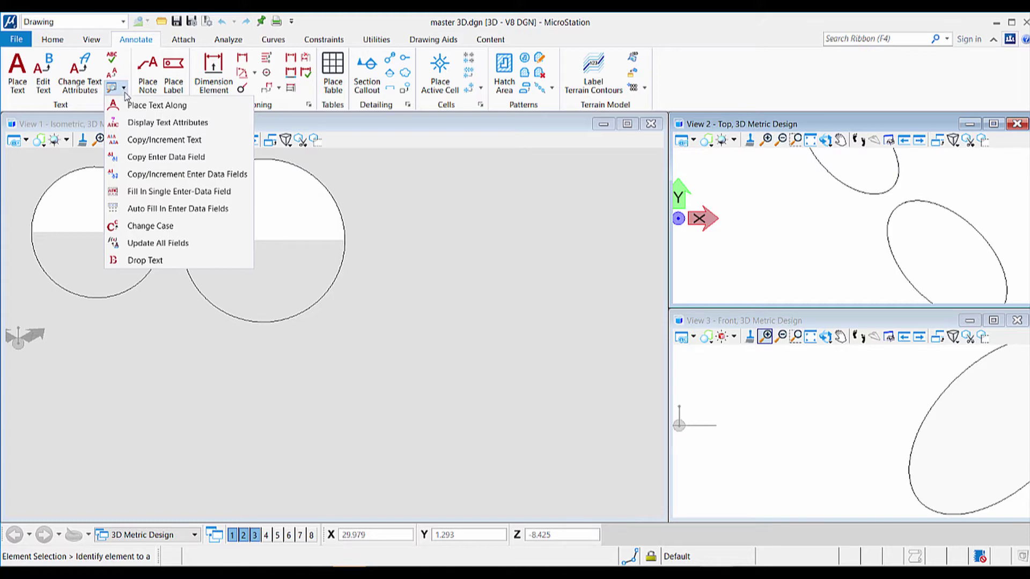
# Check Find/Replace Text under More and confirm it appears in the Text dropdown
pyautogui.click(125, 90)
pyautogui.rightClick(125, 91)
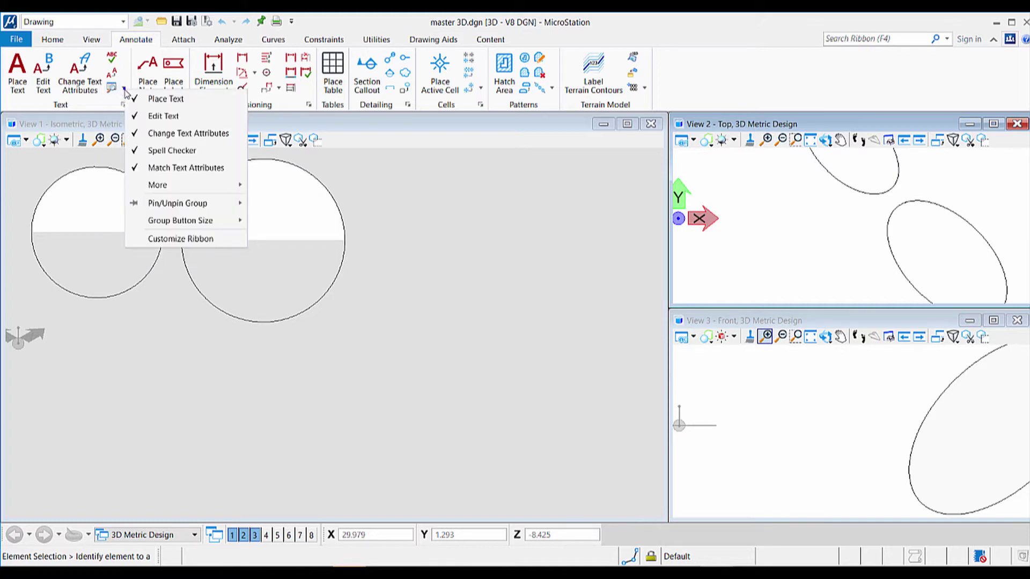
pyautogui.moveTo(157, 185)
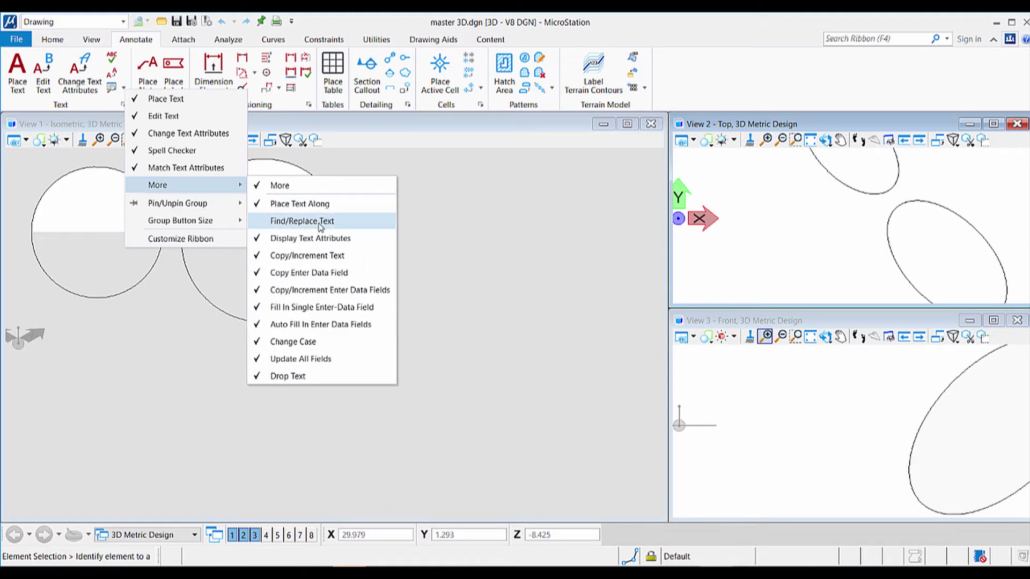
pyautogui.click(258, 225)
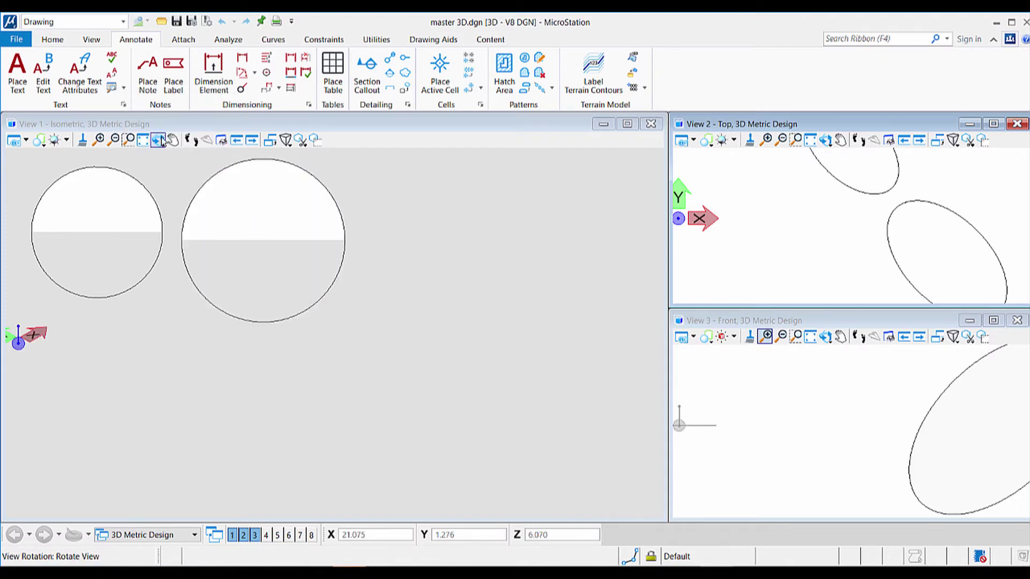
pyautogui.click(121, 88)
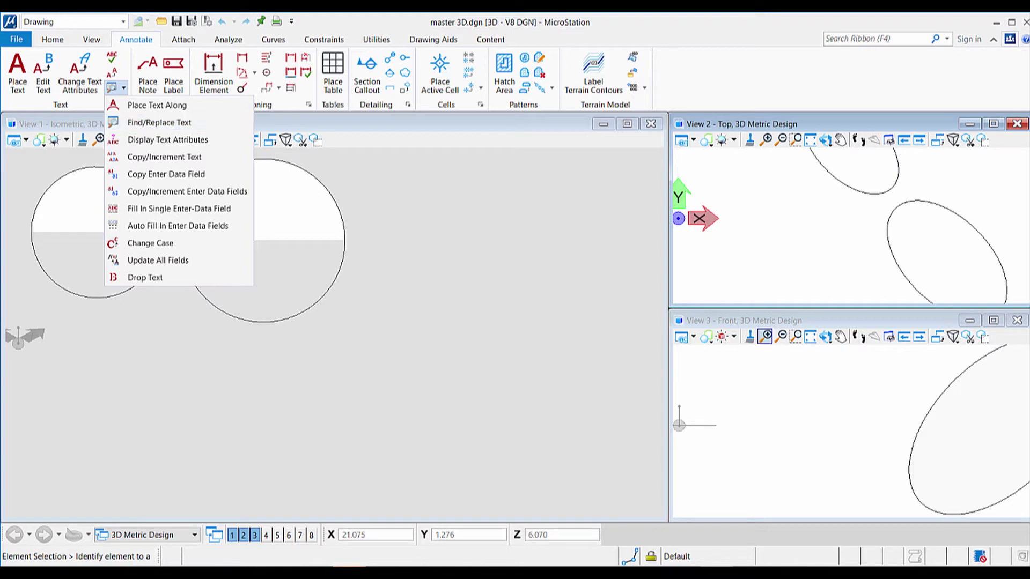
pyautogui.press('Escape')
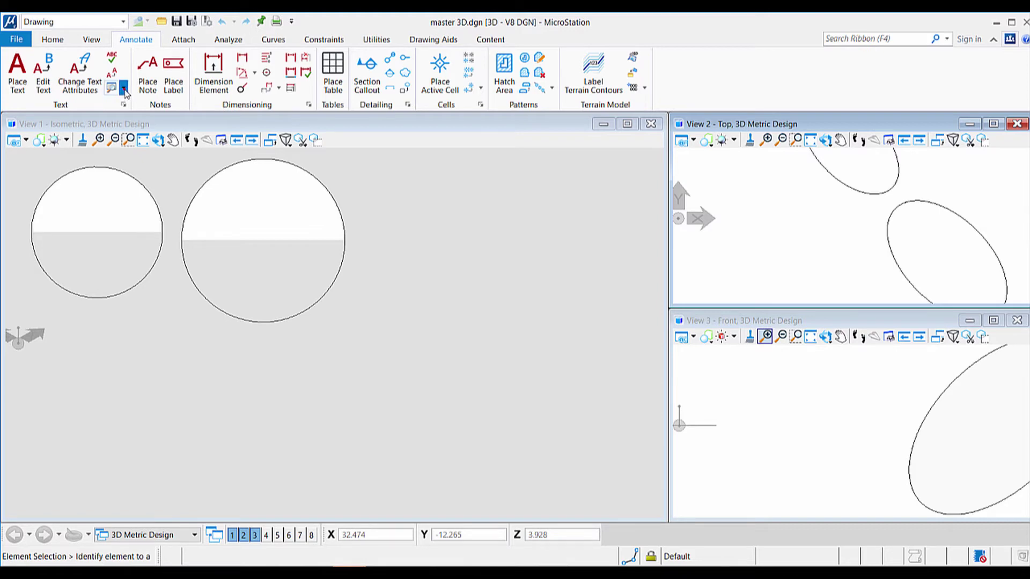
# Uncheck Place Text Along and the enter-data-field tools in the extra text tools
pyautogui.click(123, 88)
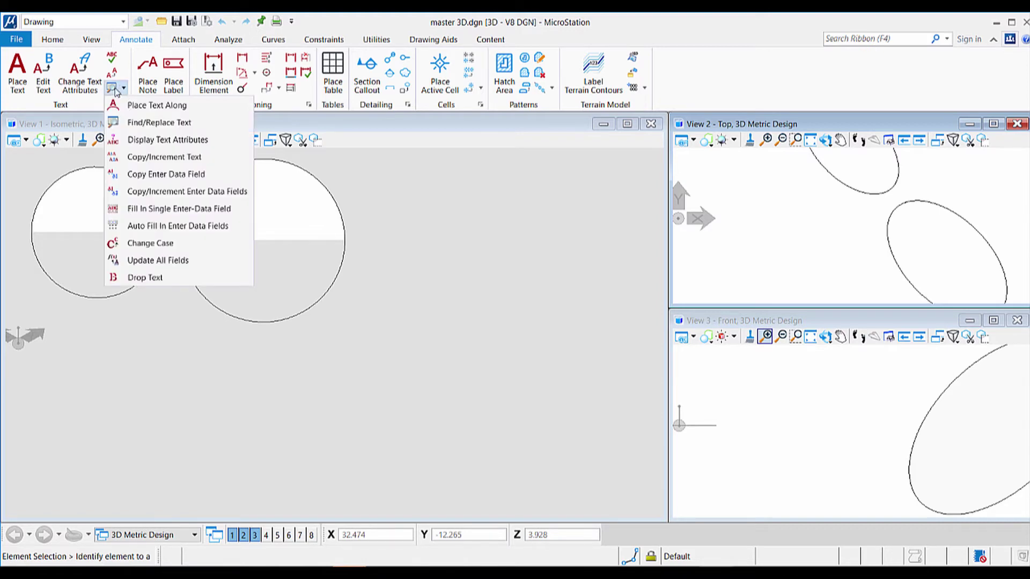
pyautogui.rightClick(124, 90)
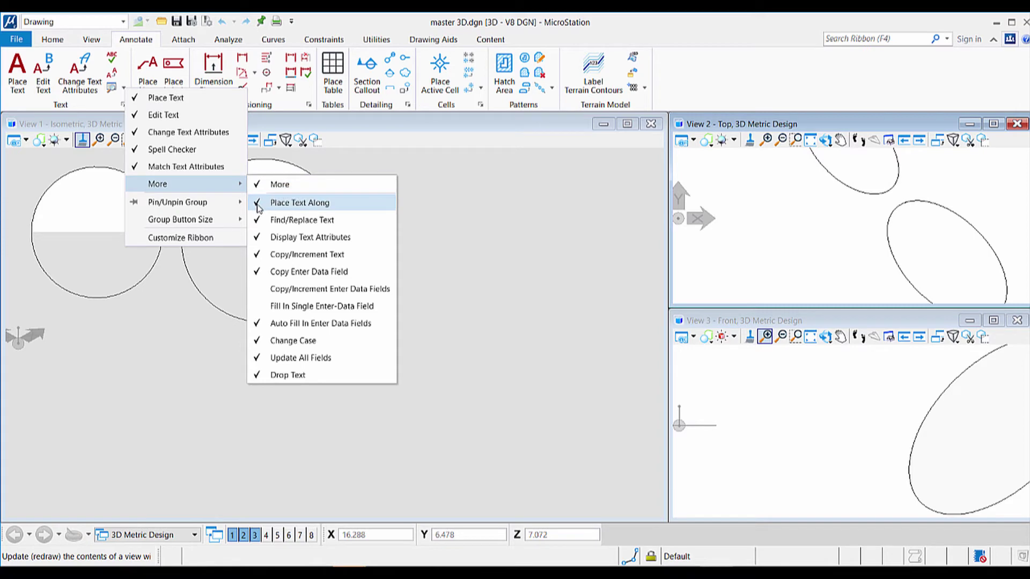
pyautogui.click(257, 207)
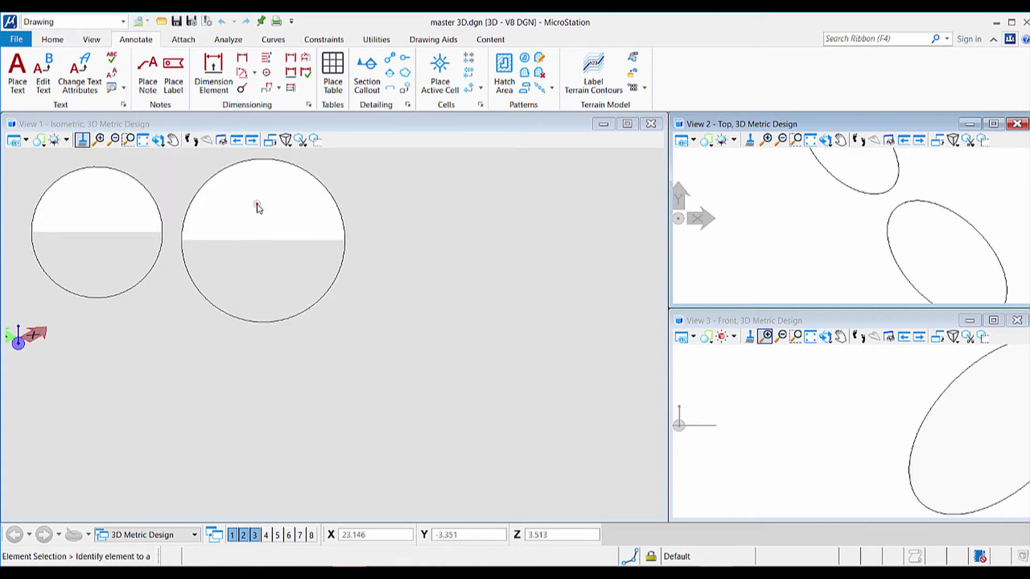
pyautogui.click(125, 89)
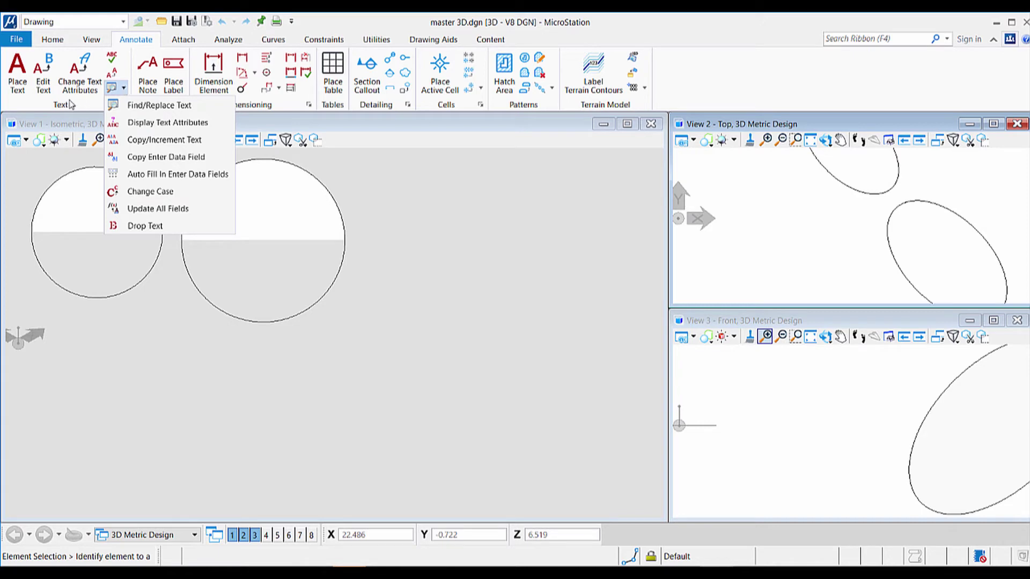
# Uncheck Edit Text in the Text group's right-click menu
pyautogui.click(34, 107)
pyautogui.rightClick(35, 107)
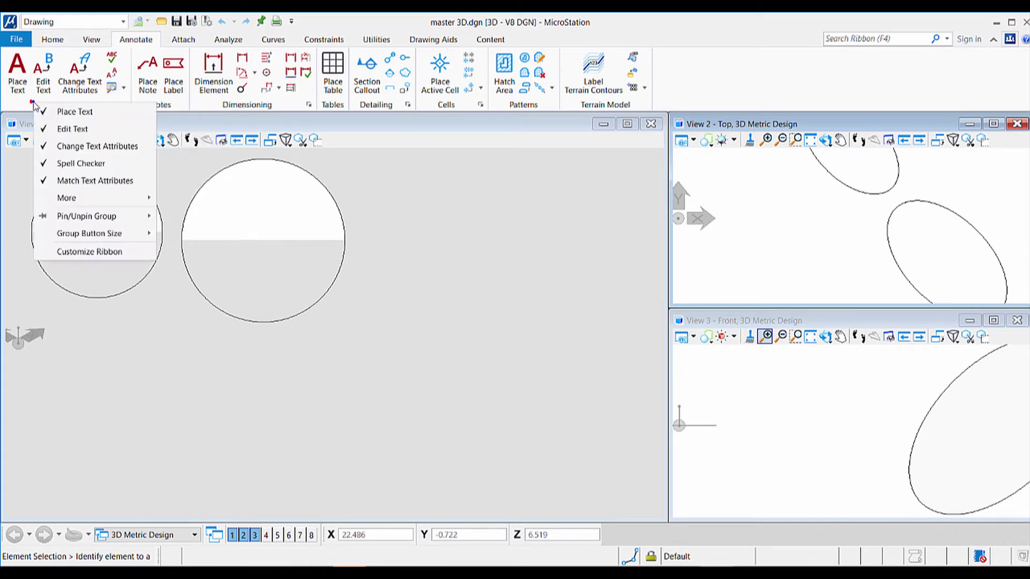
pyautogui.click(45, 130)
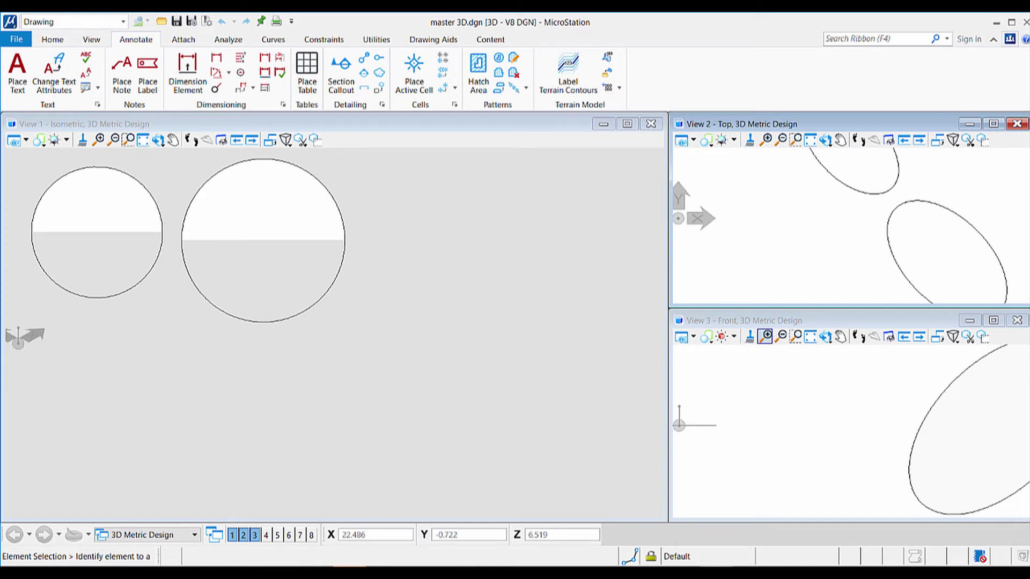
# Switch to the Curves tab with Alt+C and re-enable the Modify Curves group
pyautogui.hotkey('alt', 'c')
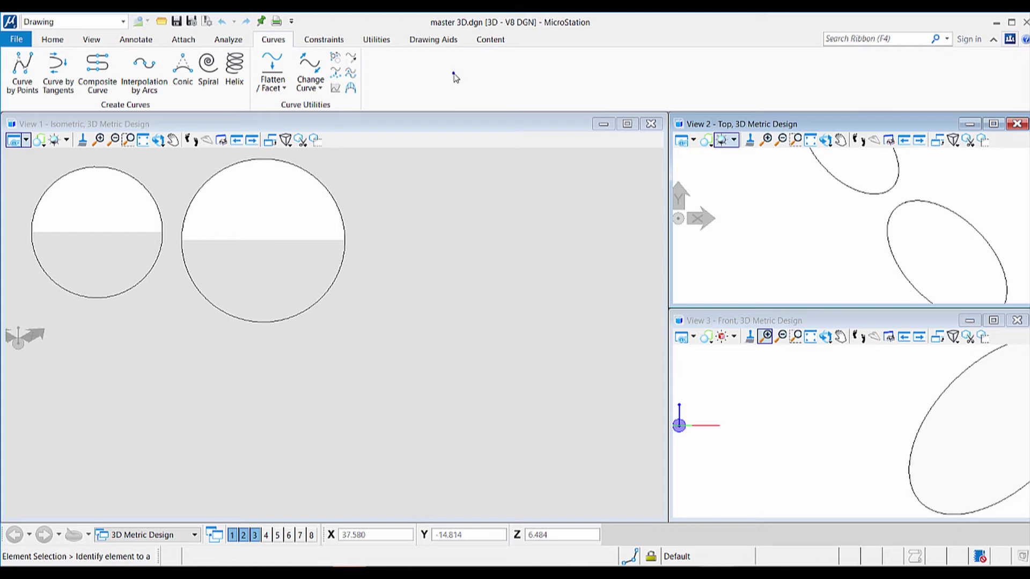
pyautogui.rightClick(454, 77)
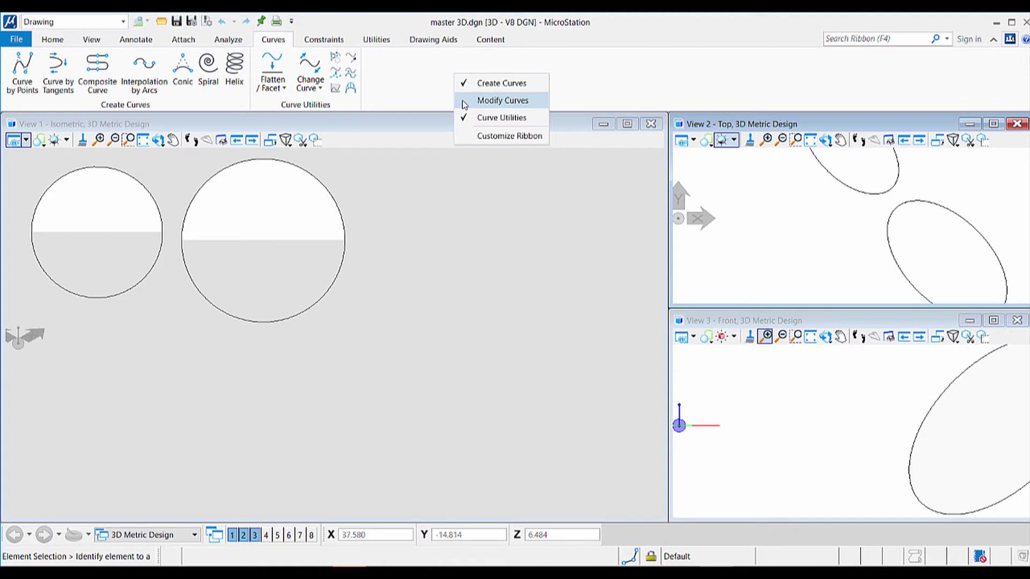
pyautogui.click(463, 105)
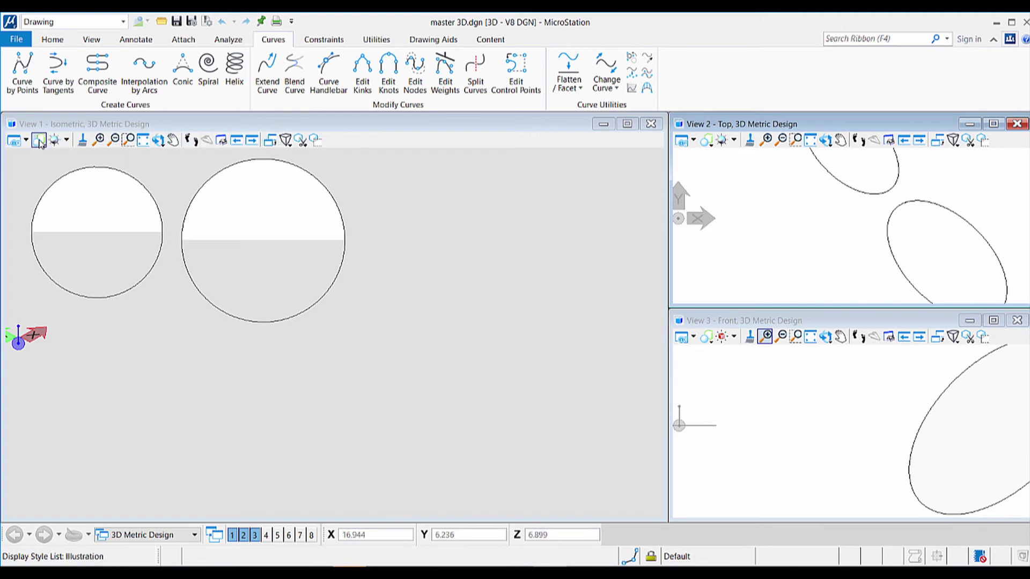
# Tick Setup Camera in View 1's view toolbar checklist
pyautogui.rightClick(142, 144)
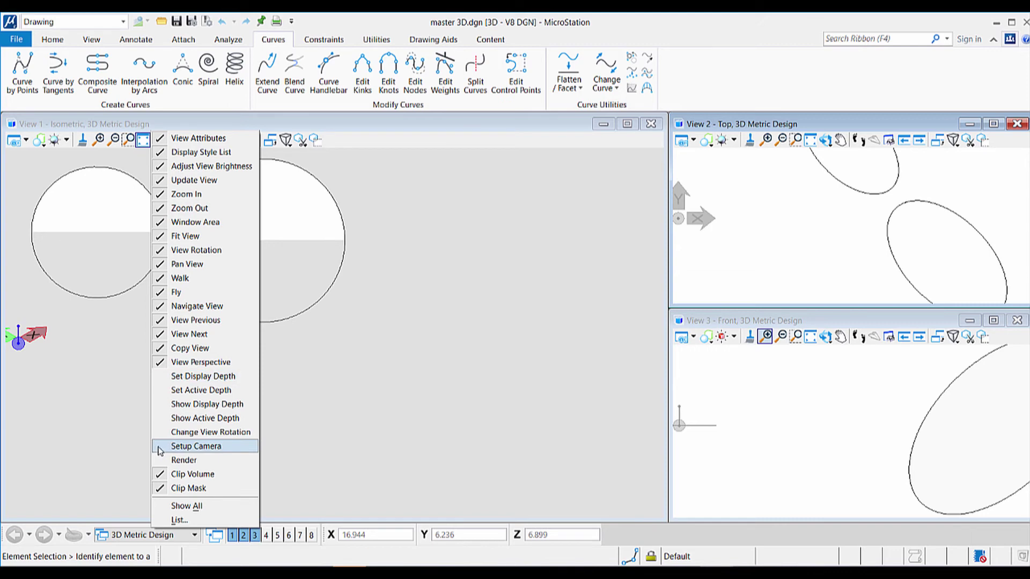
pyautogui.click(158, 449)
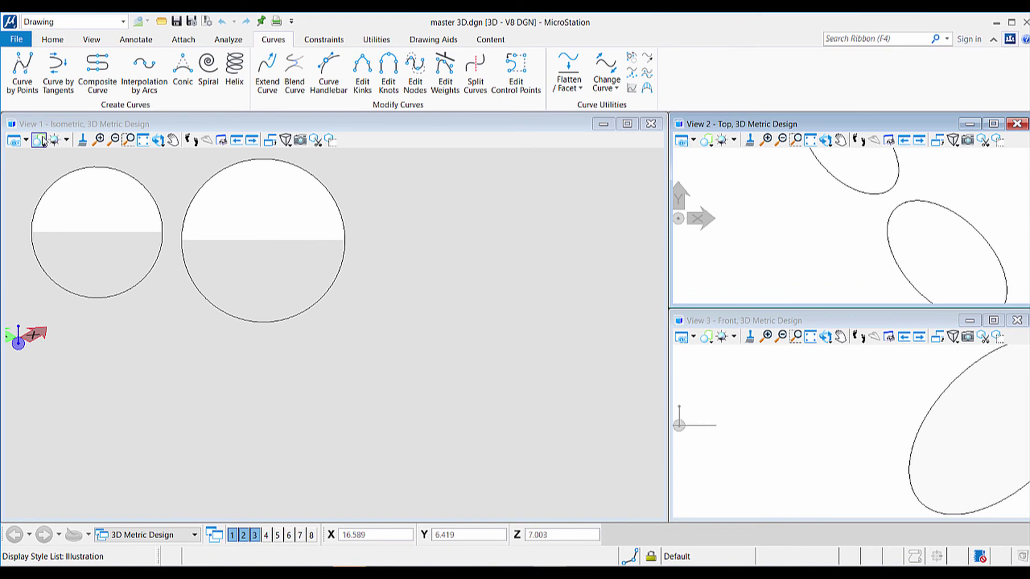
# In View 1's tool List, hide Clip Volume and View Next; show Change View Rotation and Set Active Depth
pyautogui.rightClick(41, 142)
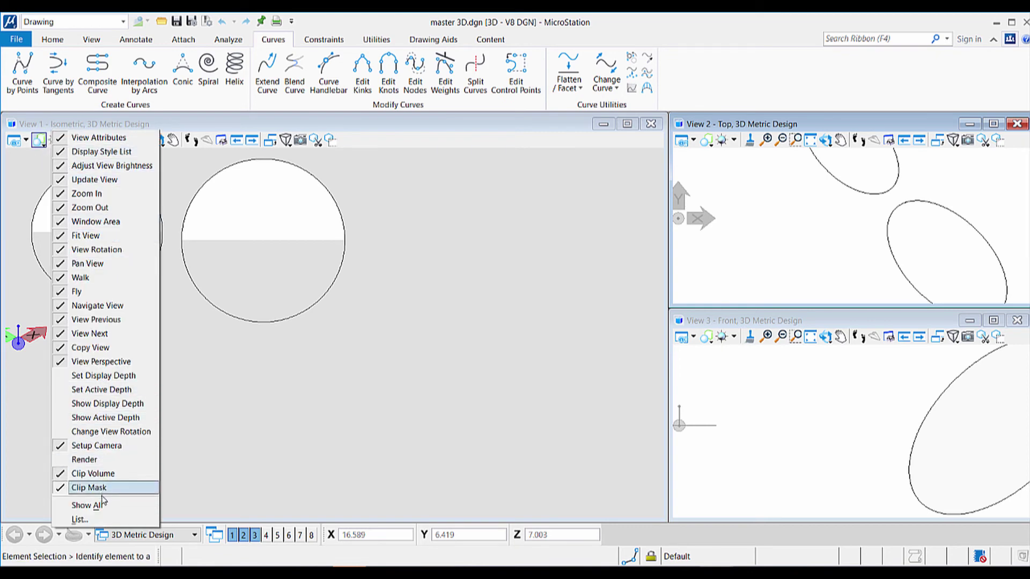
pyautogui.click(79, 520)
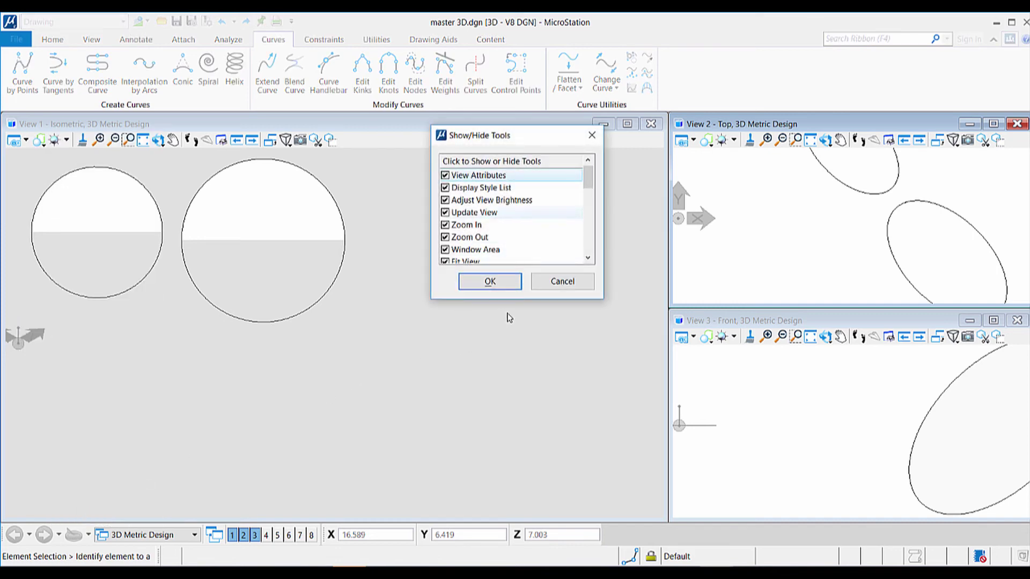
pyautogui.moveTo(515, 300); pyautogui.dragTo(515, 473)
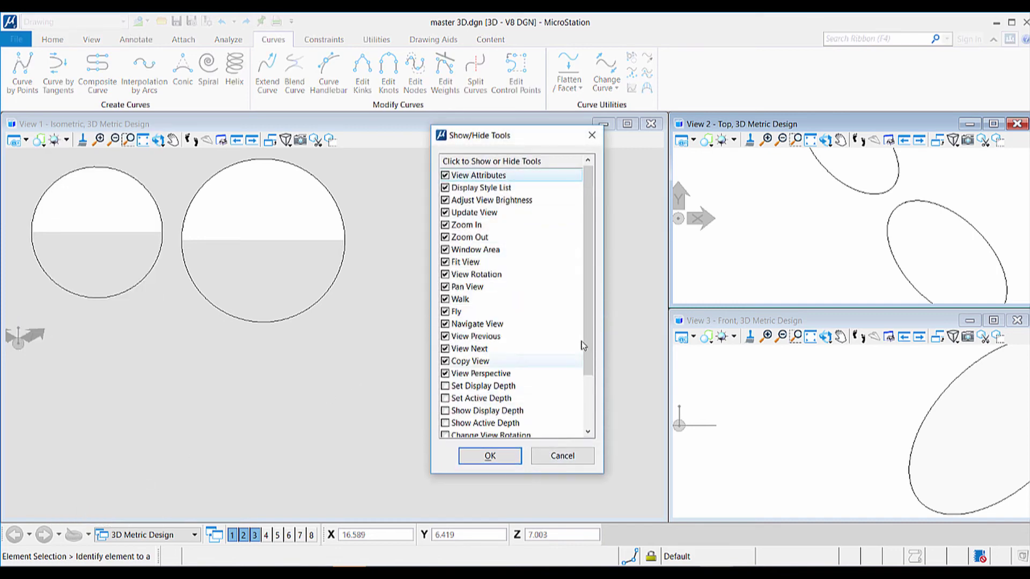
pyautogui.moveTo(588, 291); pyautogui.dragTo(589, 342)
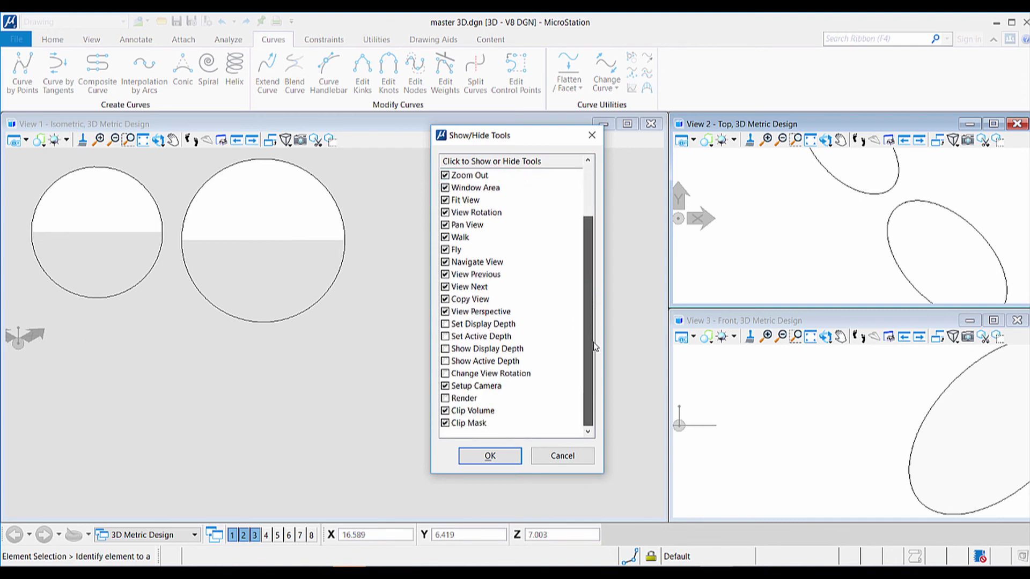
pyautogui.click(445, 412)
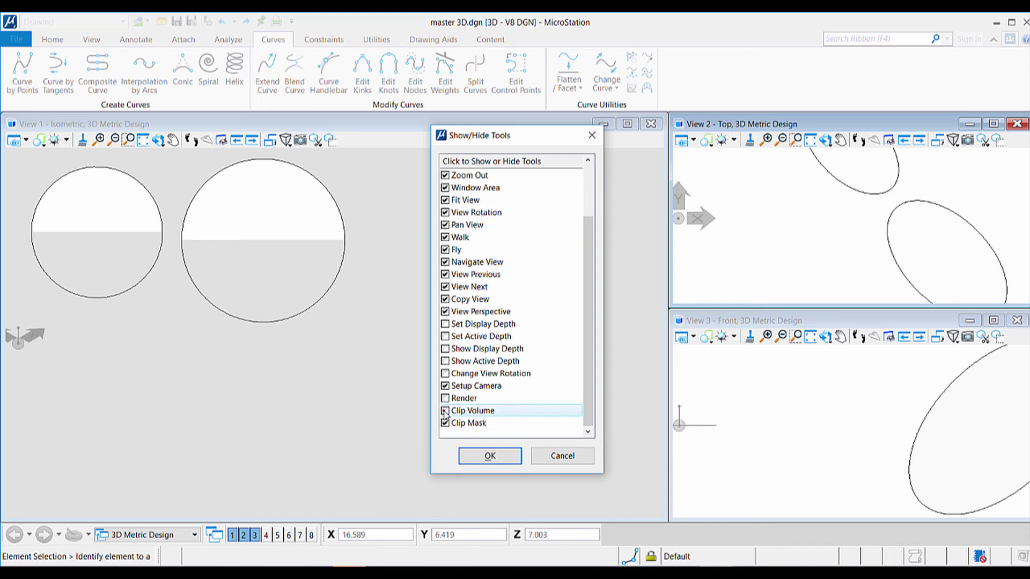
pyautogui.click(445, 287)
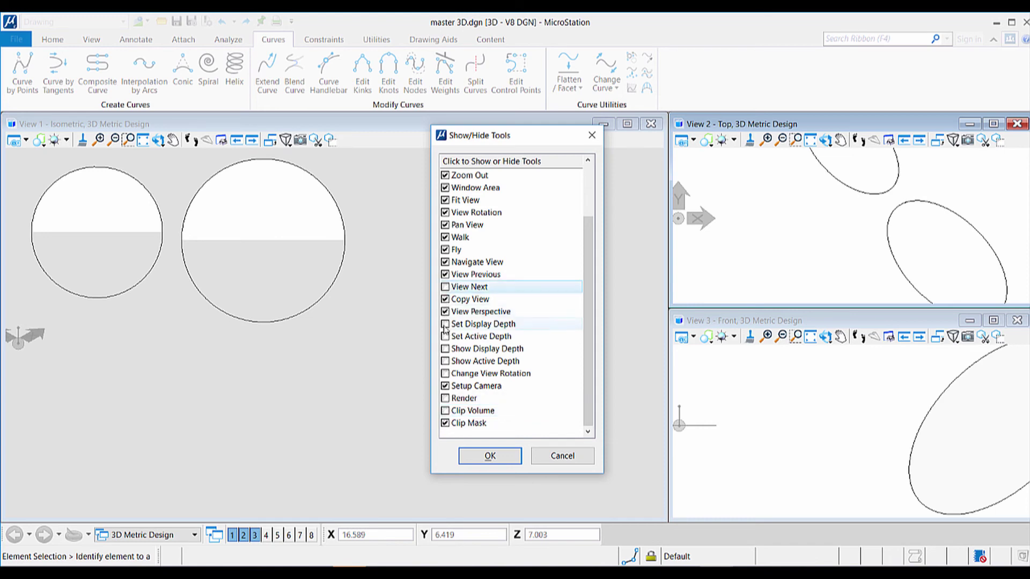
pyautogui.click(446, 374)
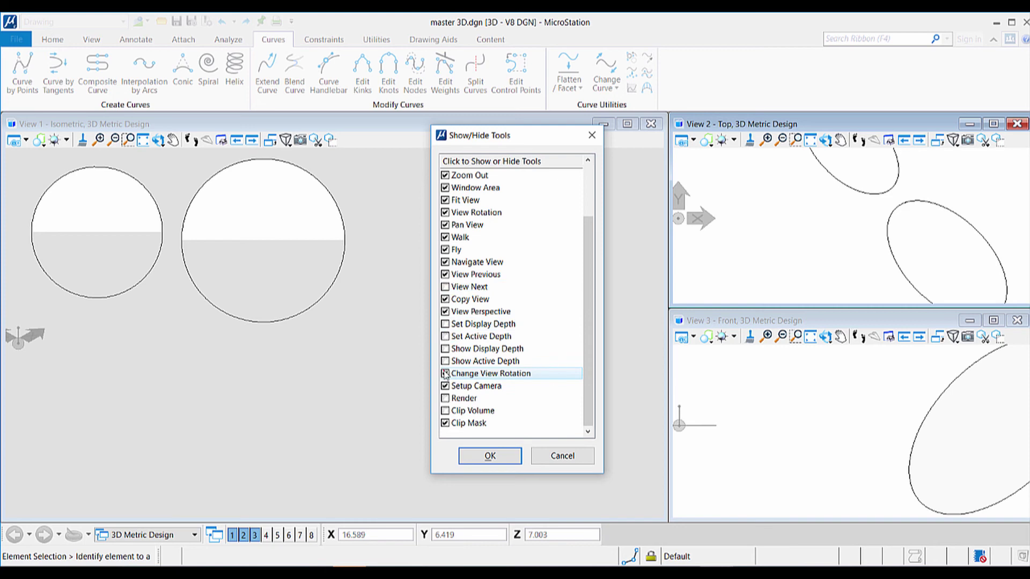
pyautogui.click(445, 337)
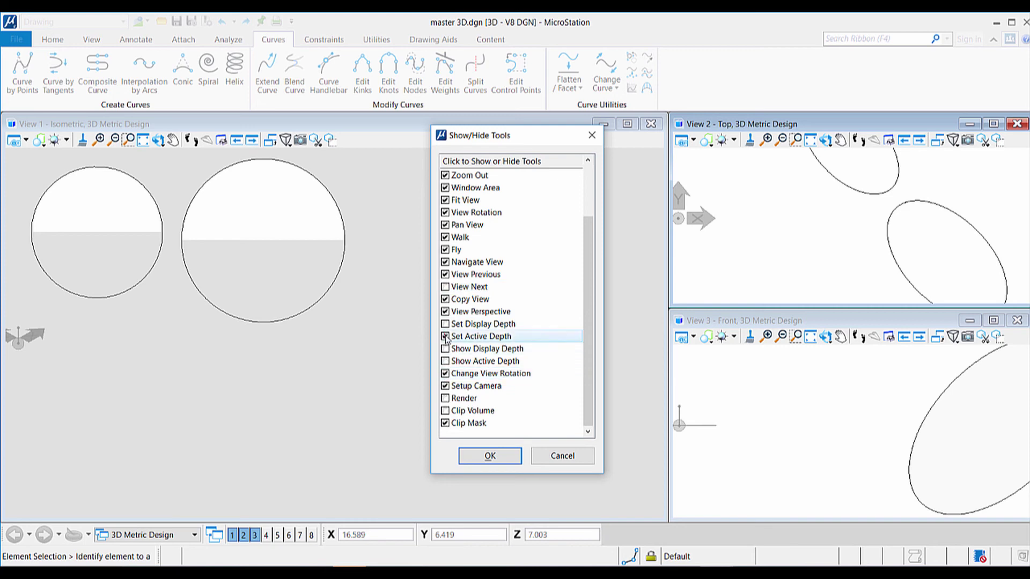
pyautogui.click(485, 456)
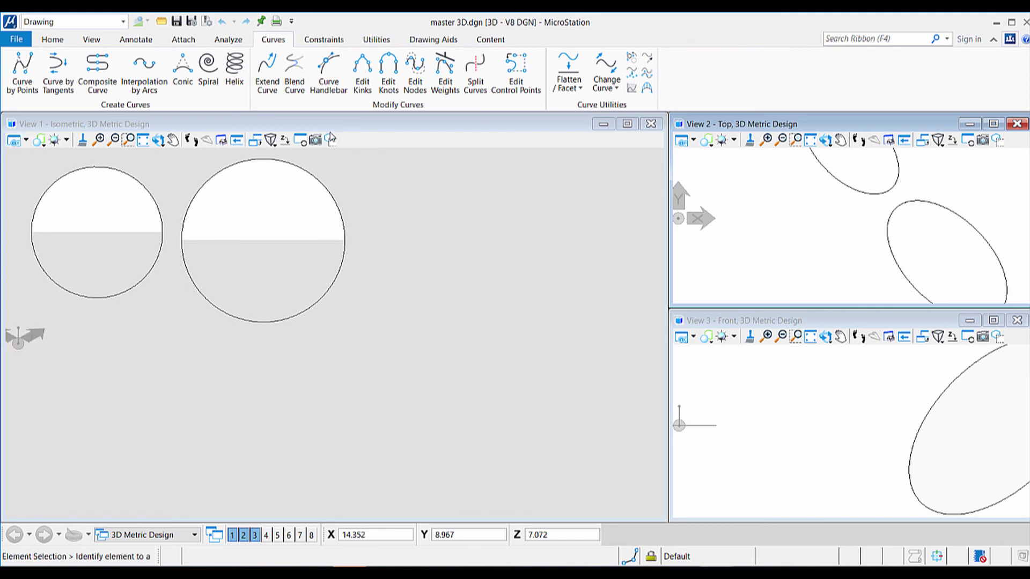
# Choose Show All for View 1's view tools and verify every entry is checked
pyautogui.click(54, 140)
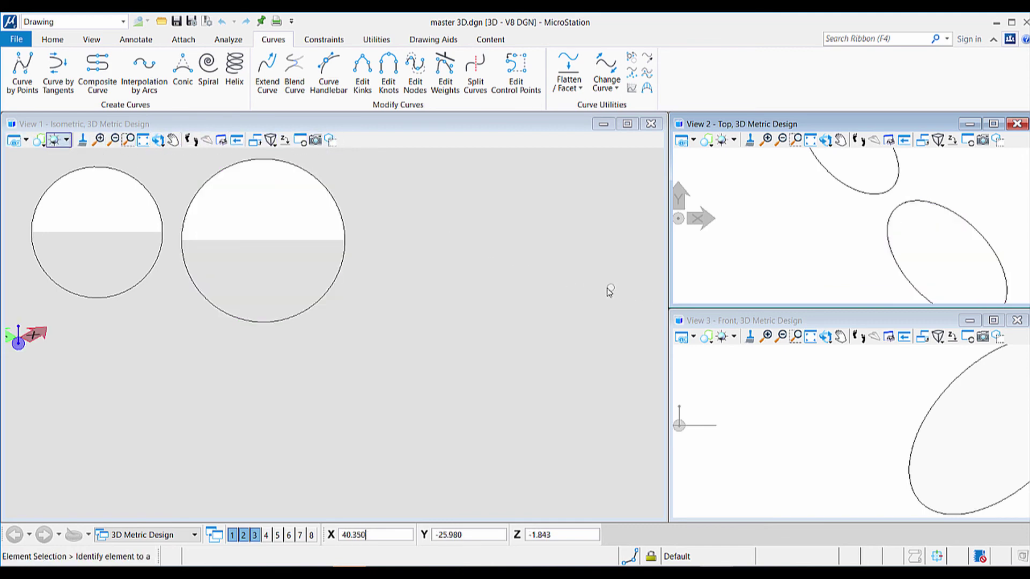
pyautogui.rightClick(18, 143)
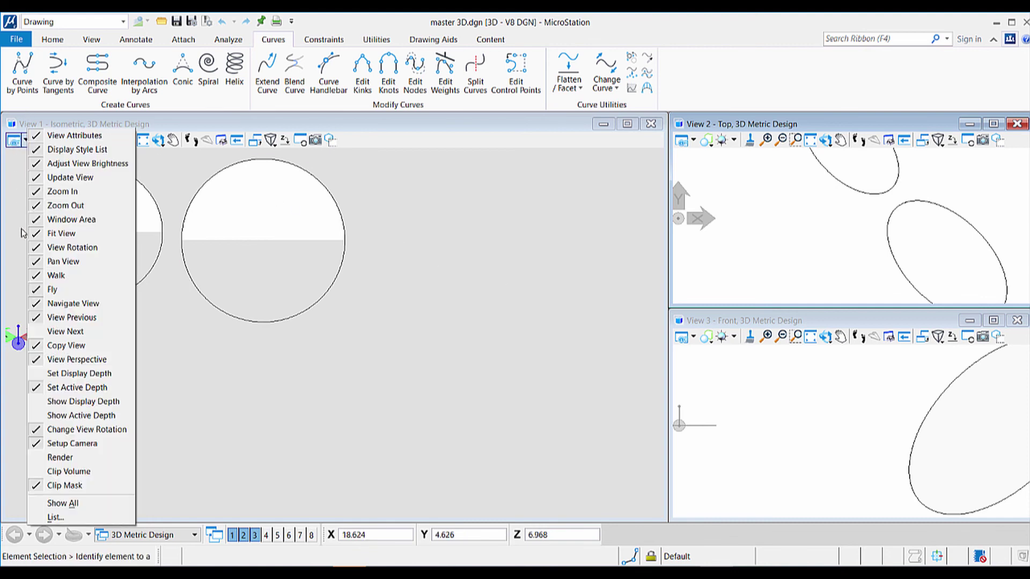
pyautogui.click(58, 505)
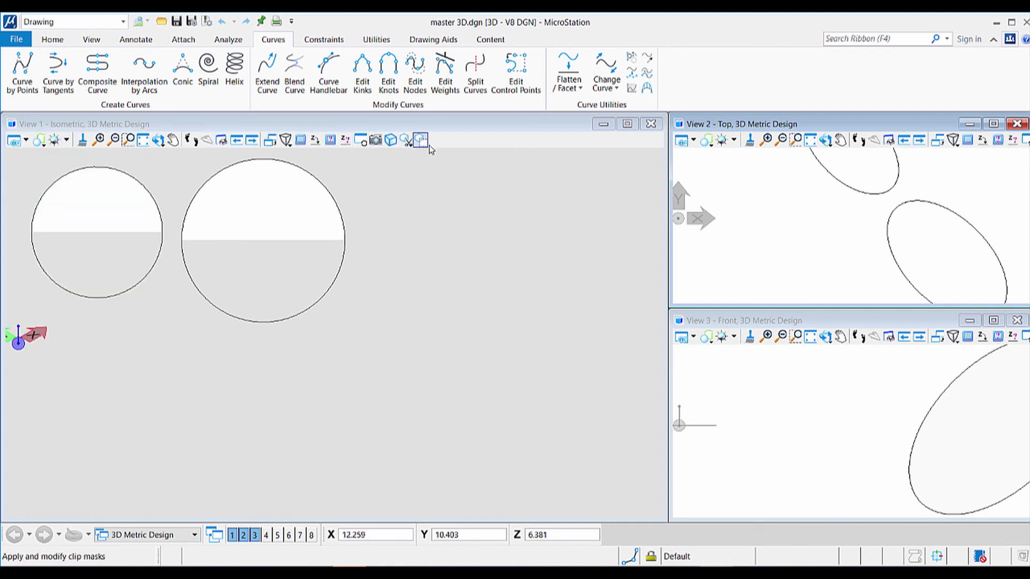
pyautogui.rightClick(57, 141)
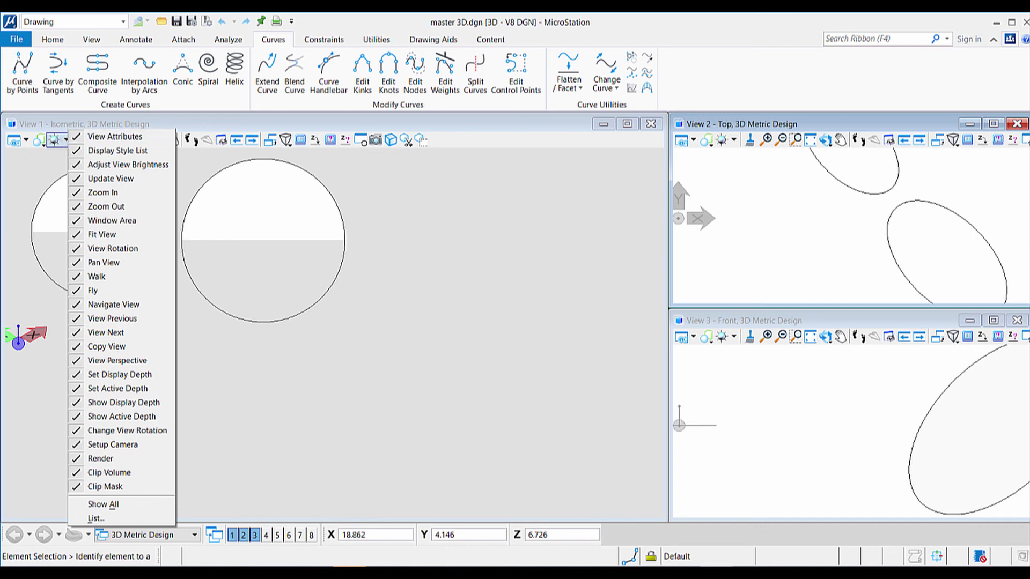
pyautogui.press('Escape')
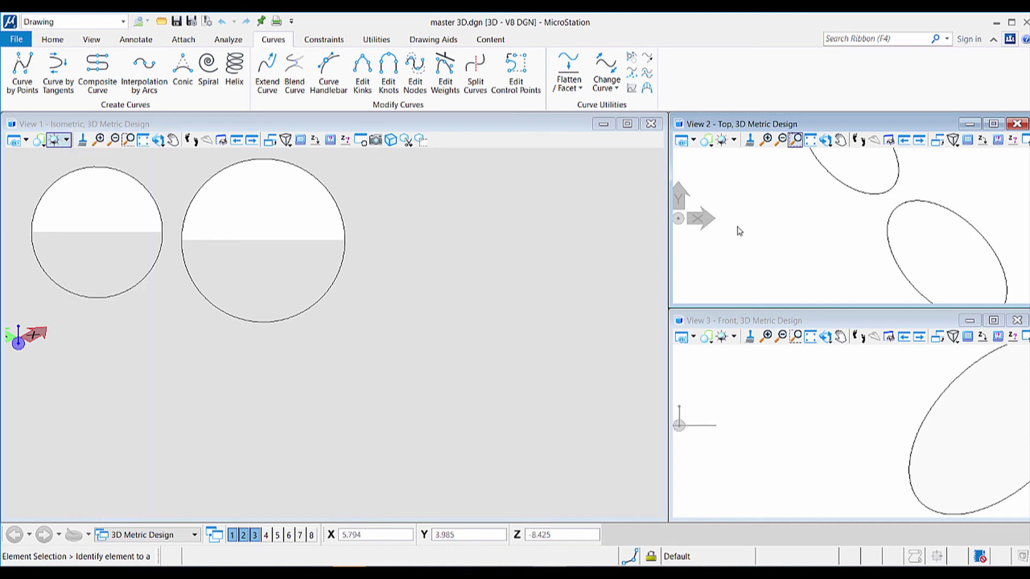